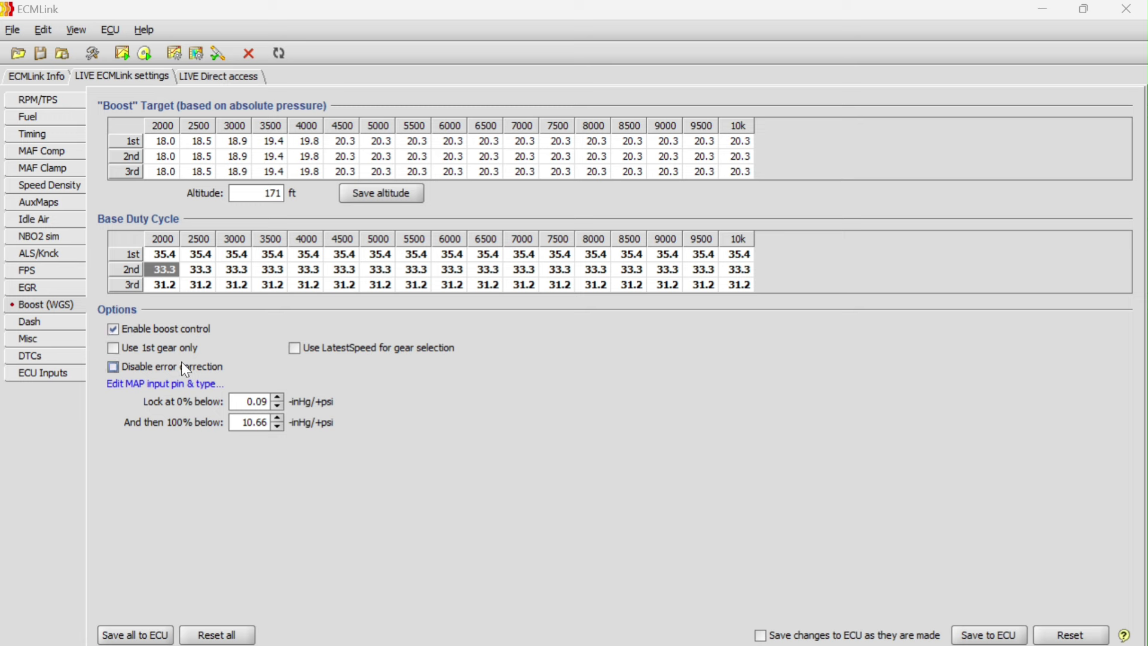
Disable error correction for boost control and set every Base Duty Cycle cell to 0.
{"action": "left_click", "coordinate": [113, 367]}
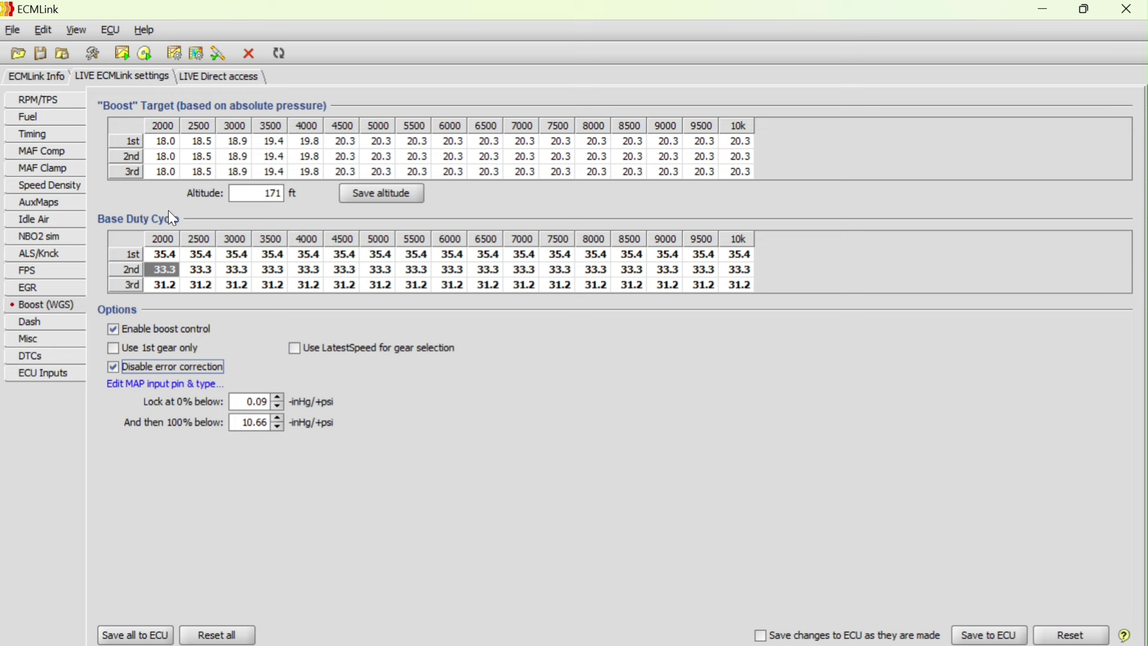
{"action": "left_click", "coordinate": [164, 256]}
{"action": "left_click_drag", "start_coordinate": [162, 255], "coordinate": [743, 299]}
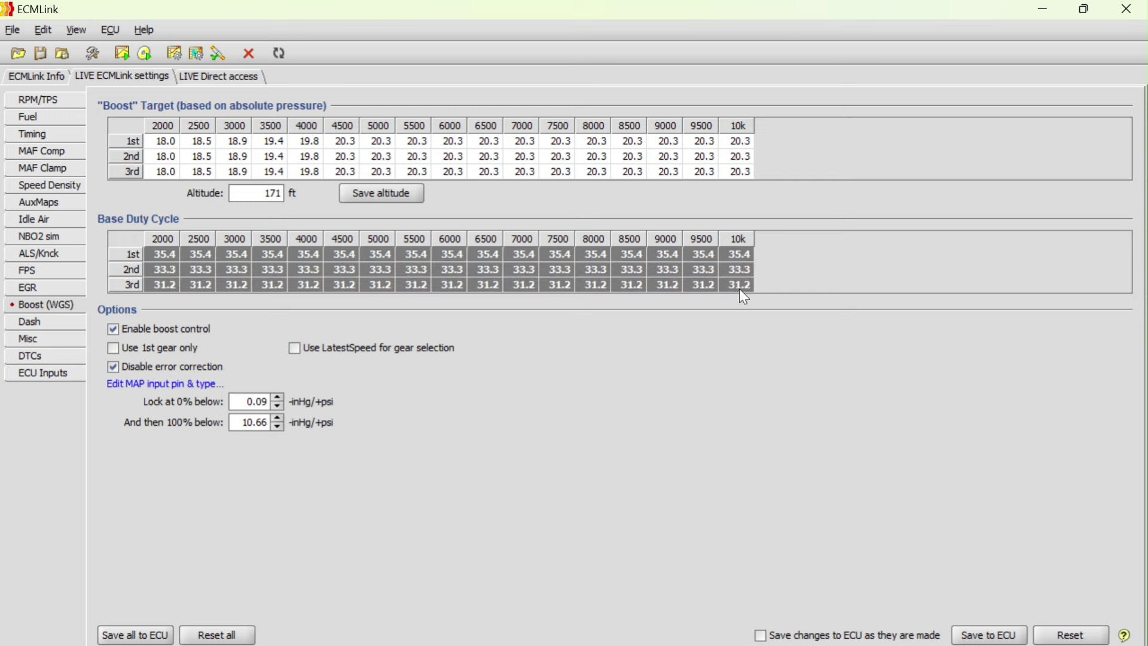
{"action": "right_click", "coordinate": [742, 296]}
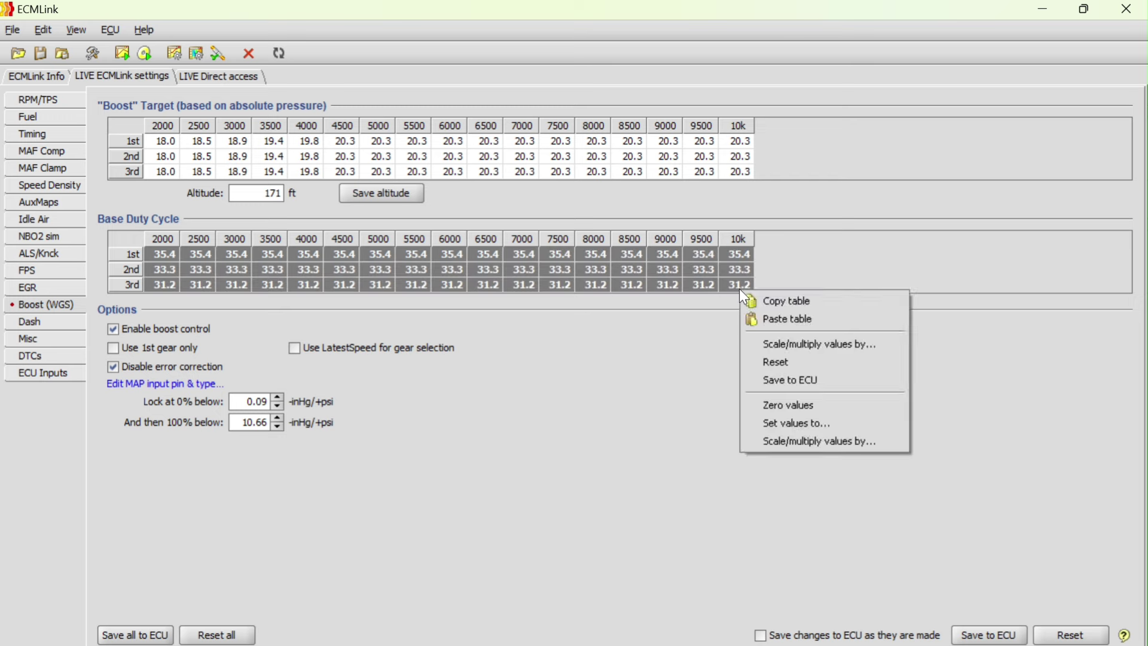
{"action": "left_click", "coordinate": [796, 428]}
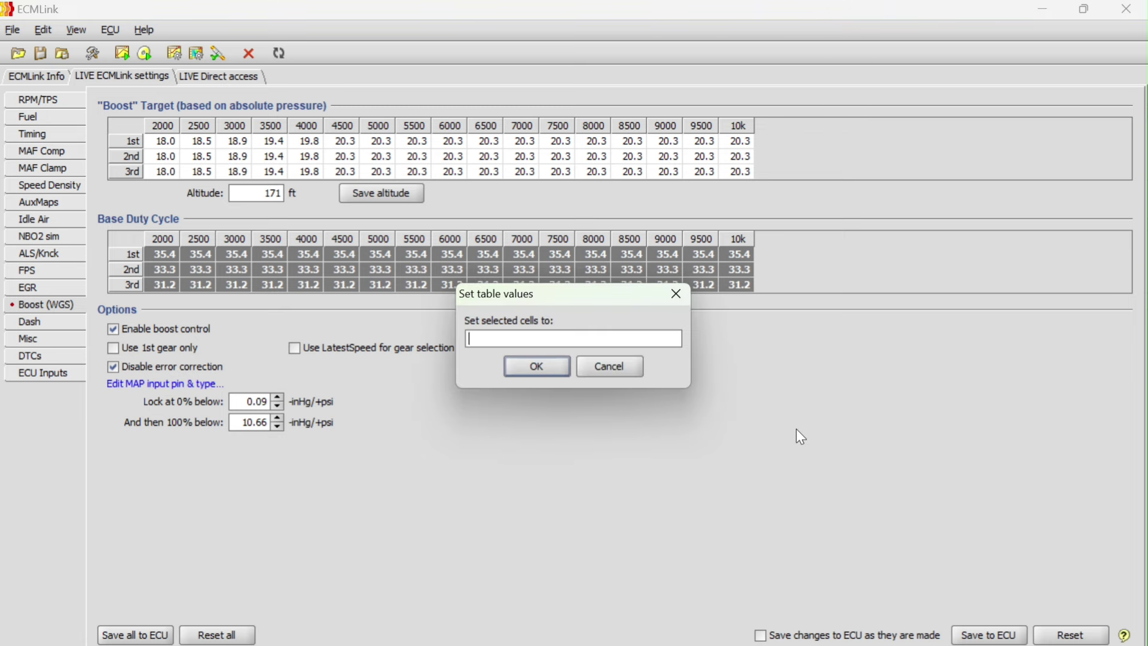
{"action": "type", "text": "0"}
{"action": "left_click", "coordinate": [527, 364]}
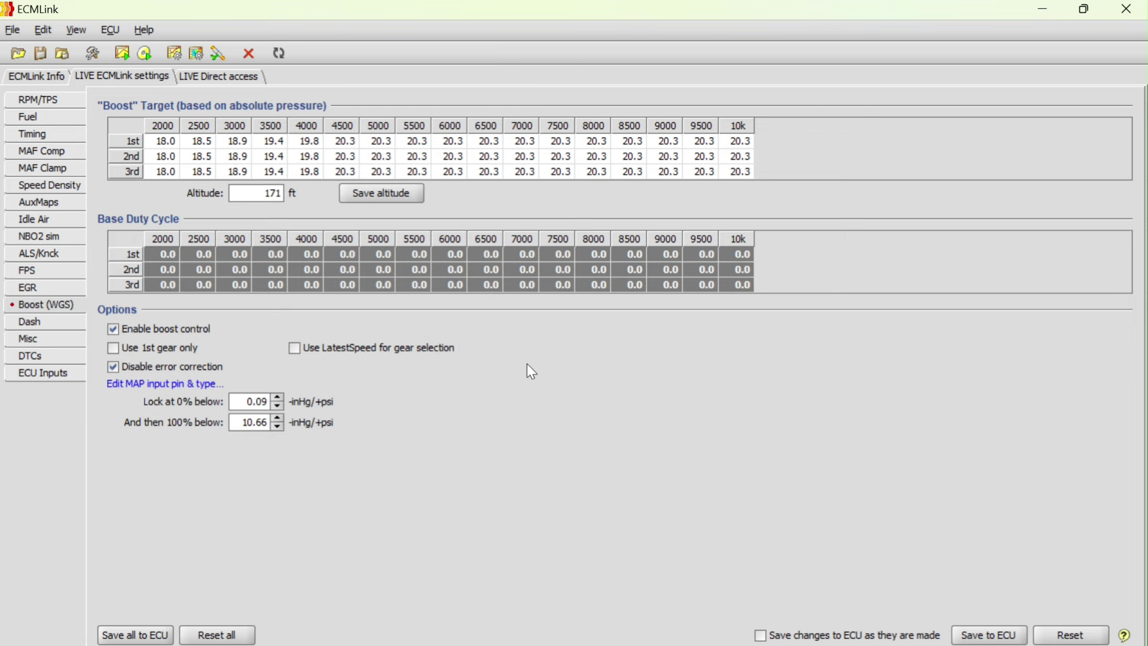
{"action": "left_click", "coordinate": [745, 289]}
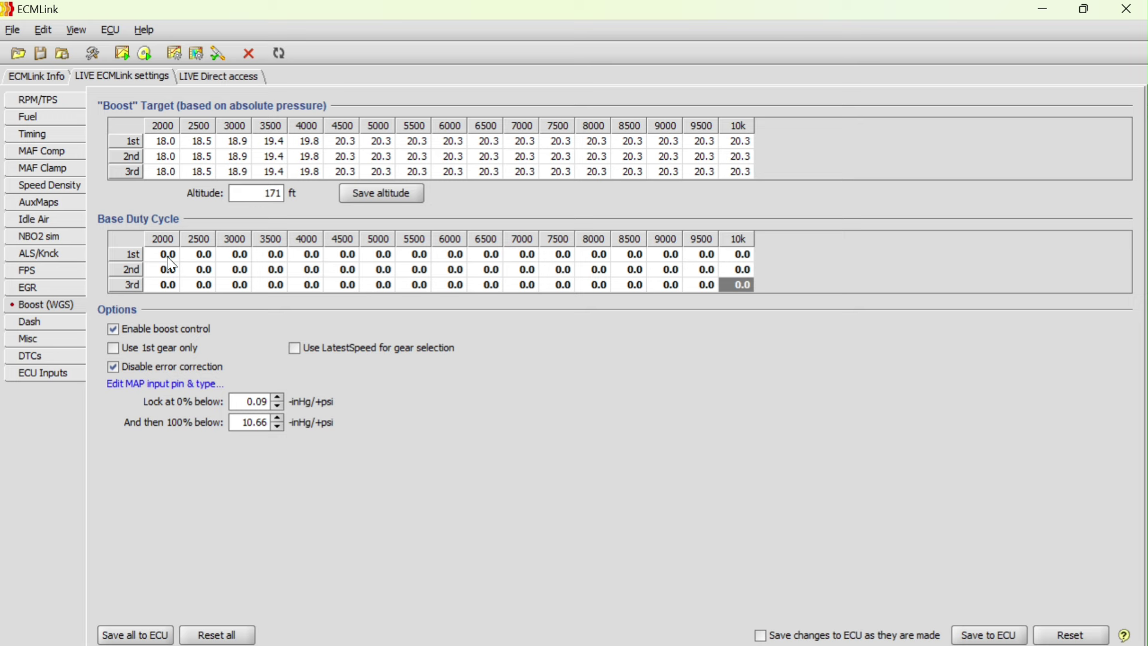
Set all Base Duty Cycle cells to 15.0 and raise the whole table to 16.7.
{"action": "left_click_drag", "start_coordinate": [169, 258], "coordinate": [760, 298]}
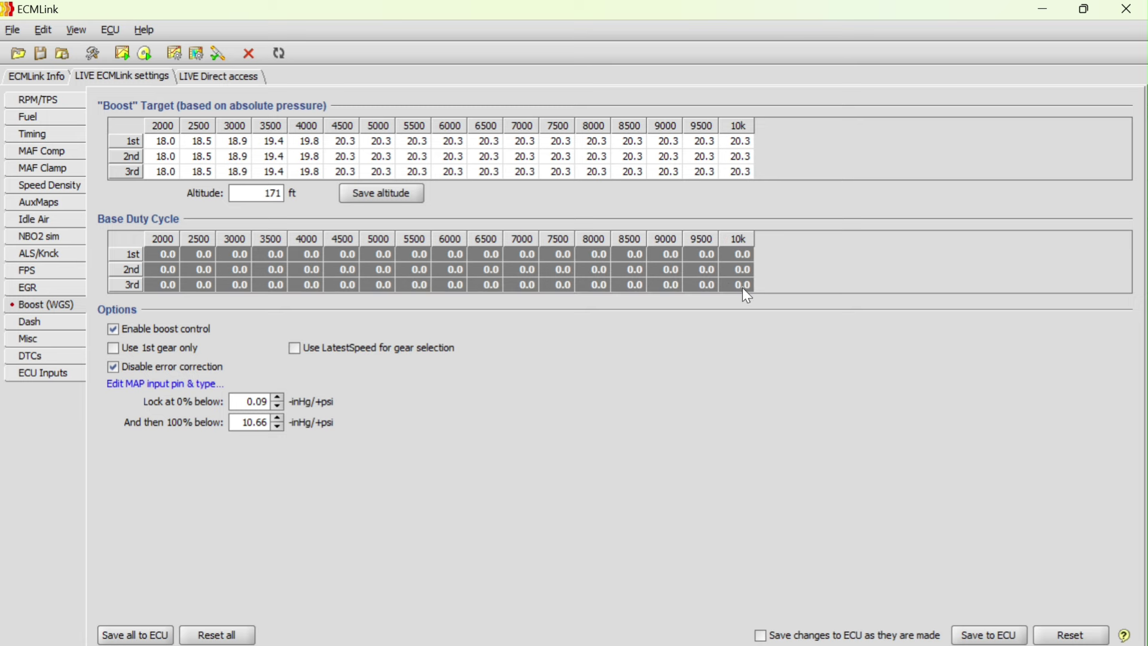
{"action": "right_click", "coordinate": [743, 288]}
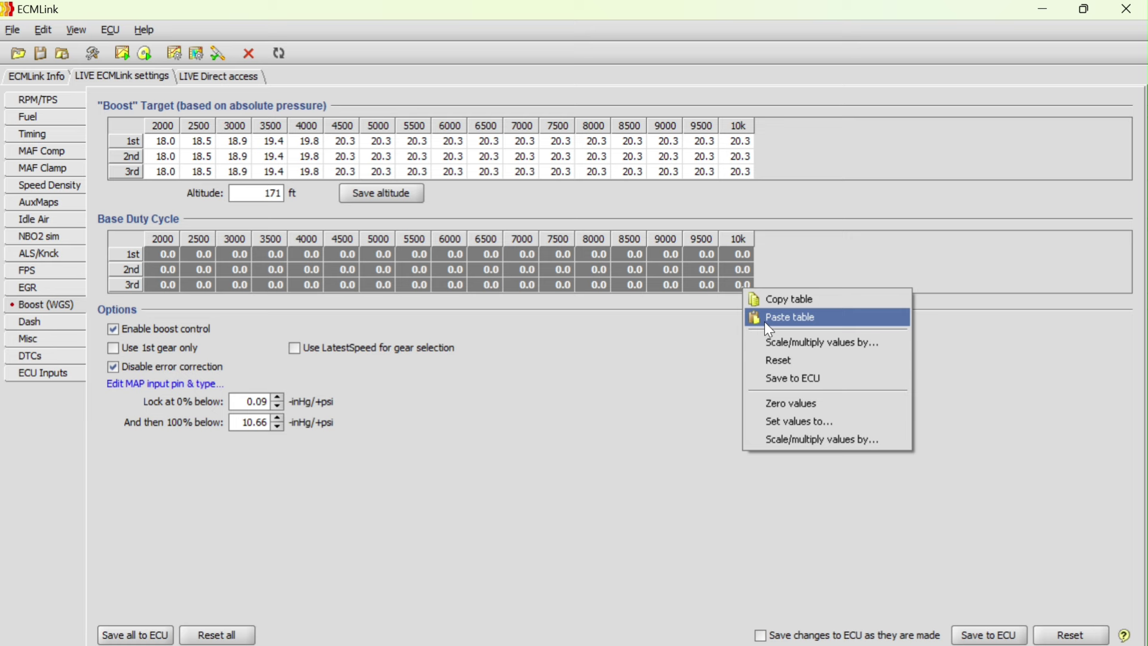
{"action": "left_click", "coordinate": [798, 423]}
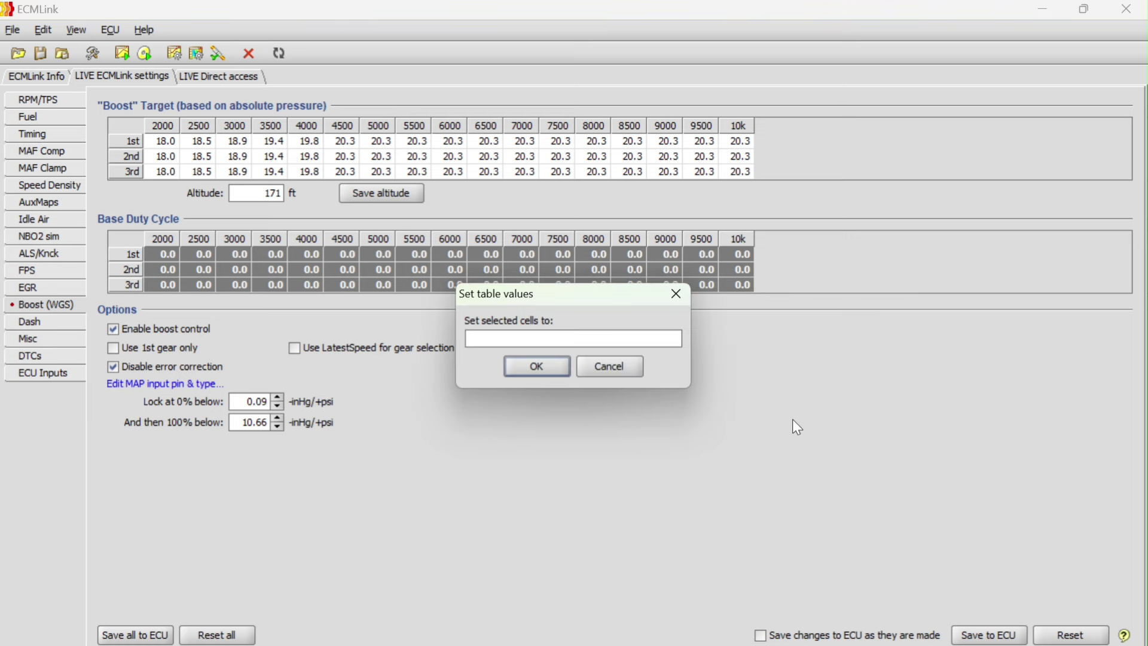
{"action": "type", "text": "15.0"}
{"action": "left_click", "coordinate": [531, 364]}
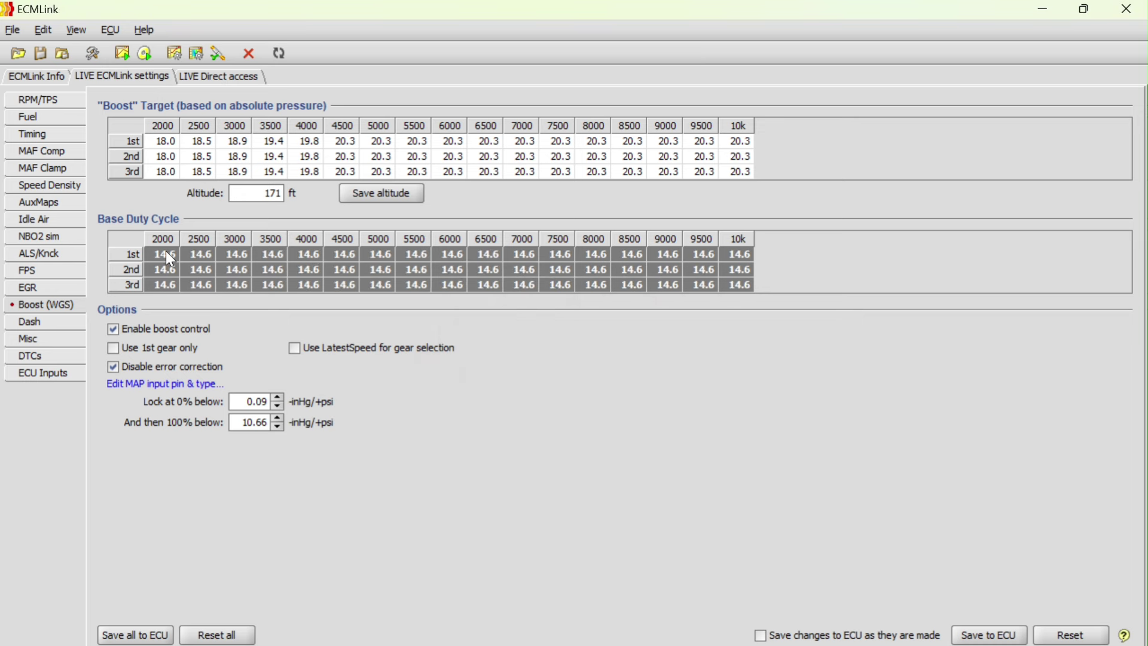
{"action": "left_click_drag", "start_coordinate": [166, 251], "coordinate": [716, 288]}
{"action": "key", "text": "plus"}
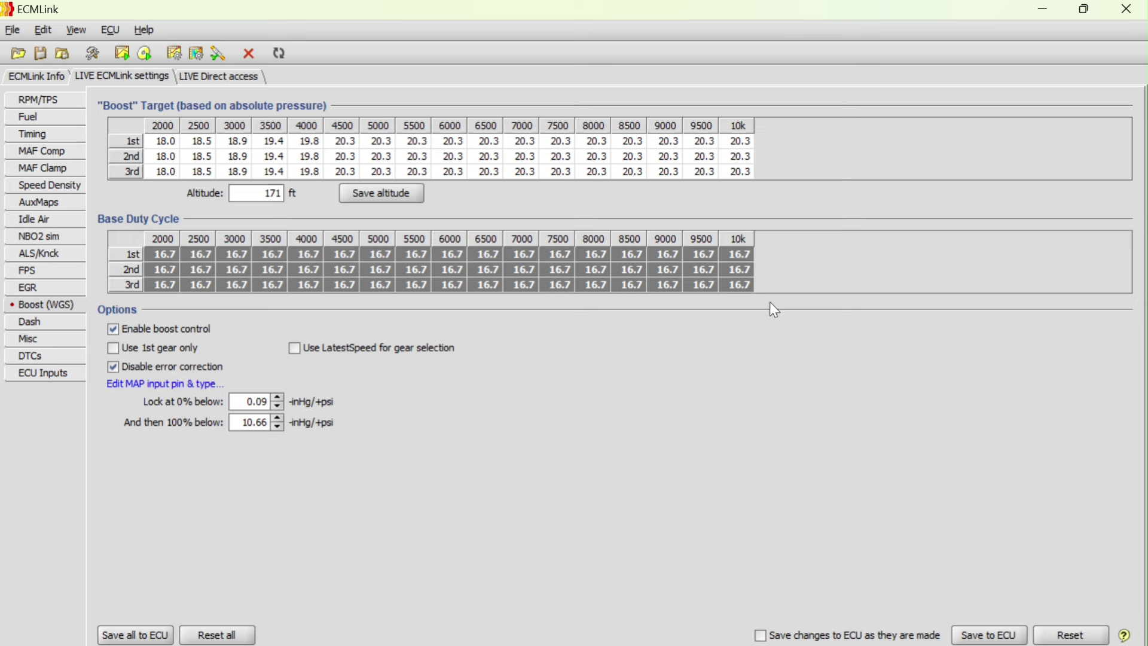
Set every Base Duty Cycle cell for all three gears to 20.8.
{"action": "left_click", "coordinate": [736, 285]}
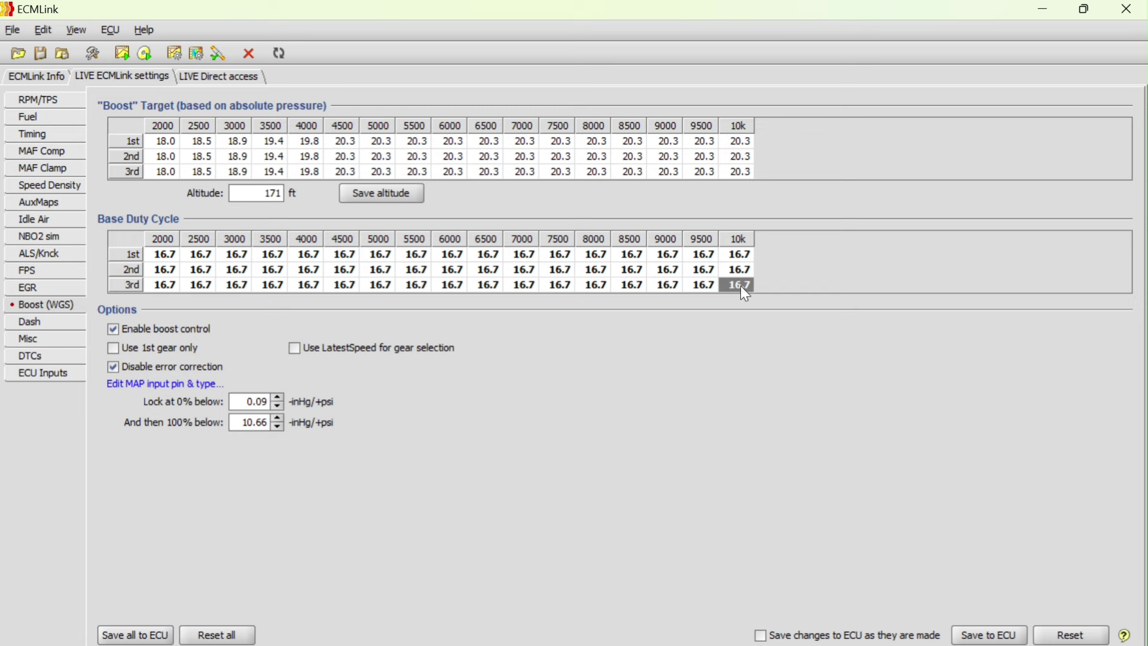
{"action": "left_click_drag", "start_coordinate": [741, 285], "coordinate": [154, 253]}
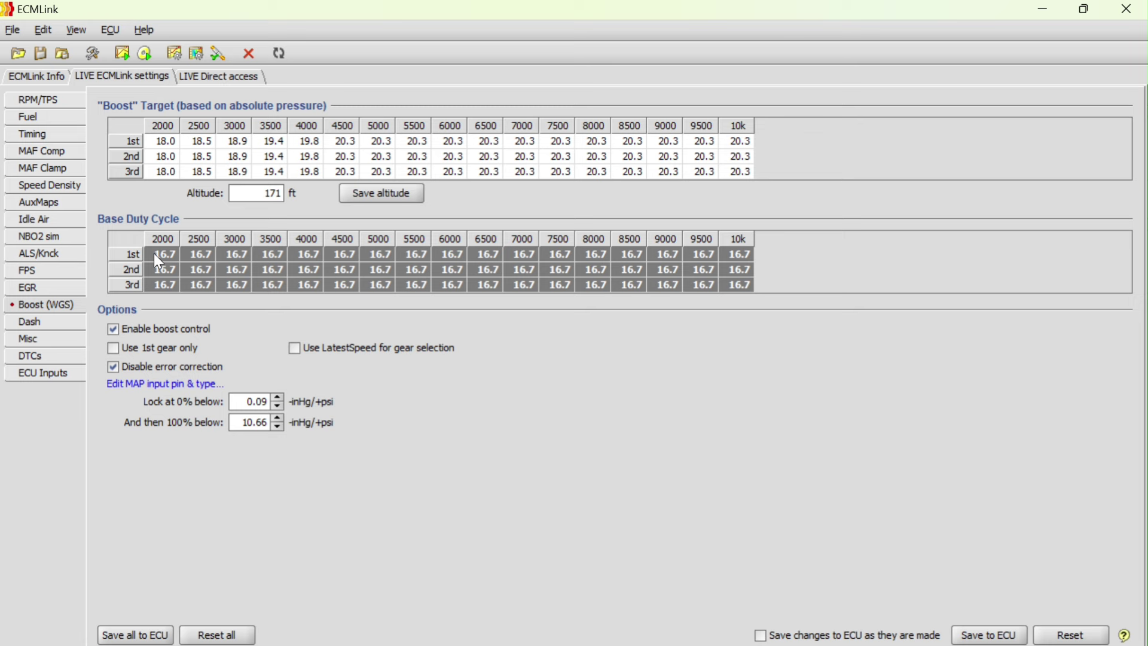
{"action": "type", "text": "20.8"}
{"action": "key", "text": "Return"}
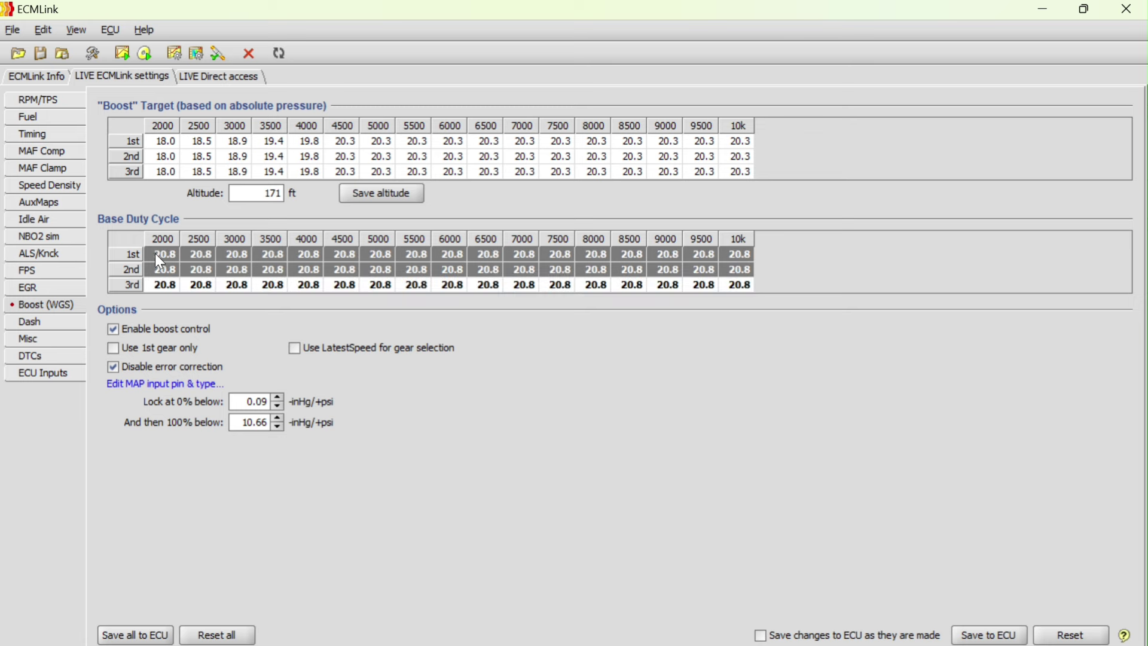
Raise all Base Duty Cycle cells to 29.2 and finally to 31.2 across all three gears.
{"action": "left_click_drag", "start_coordinate": [156, 253], "coordinate": [734, 293]}
{"action": "type", "text": "29.2"}
{"action": "key", "text": "Return"}
{"action": "type", "text": "31.2"}
{"action": "key", "text": "Return"}
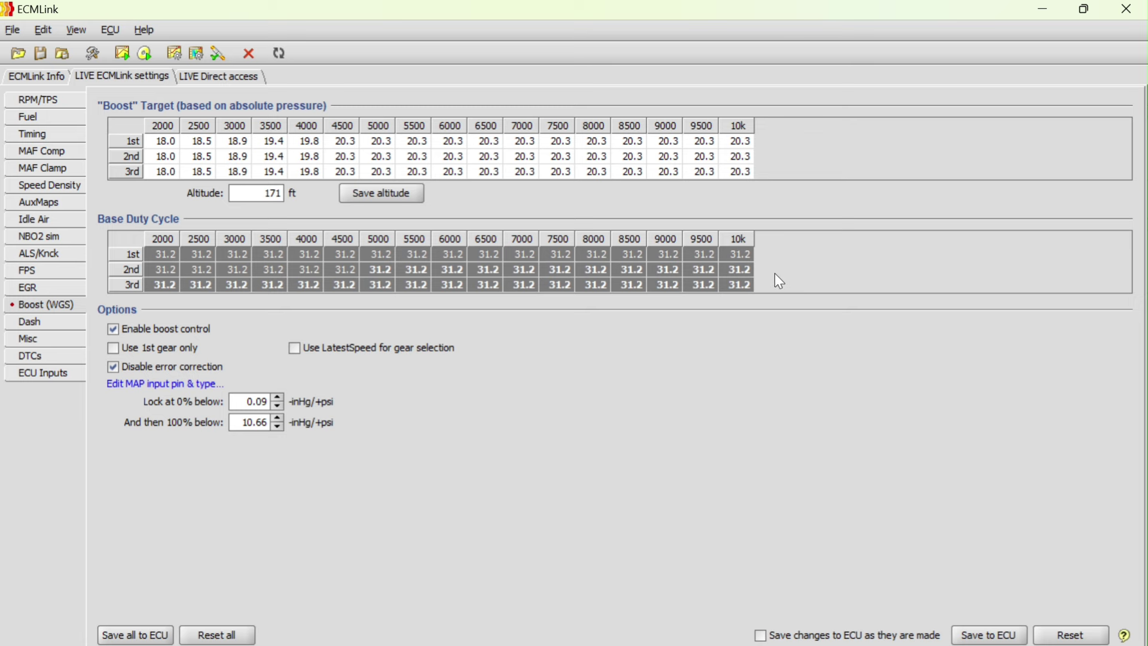
{"action": "left_click", "coordinate": [741, 285]}
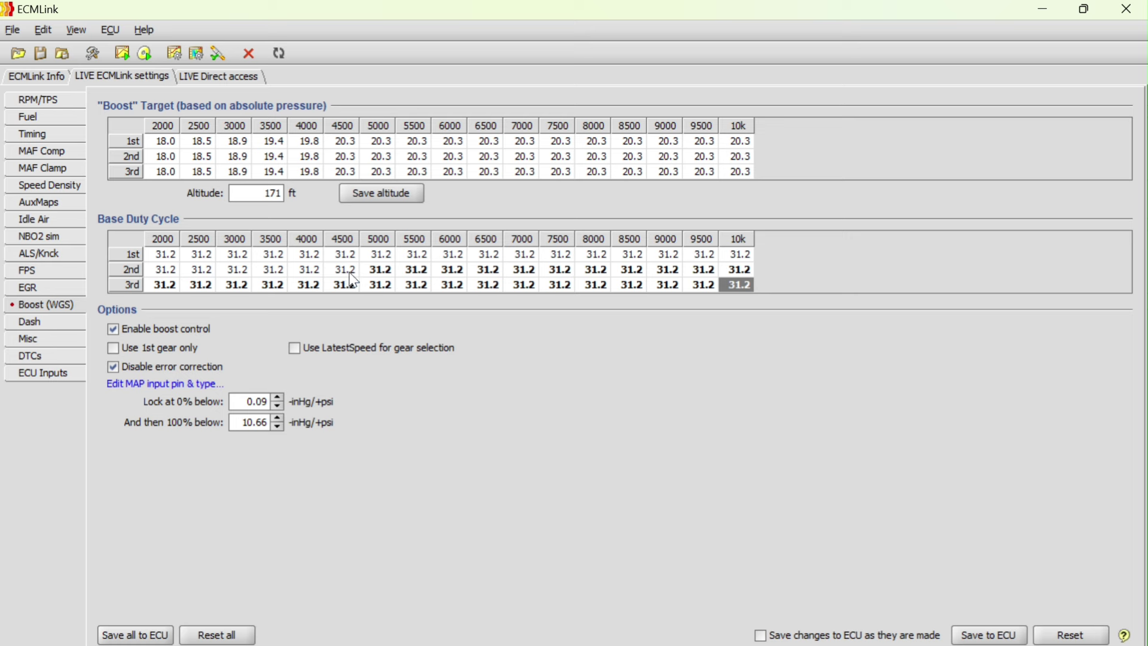
Set the 1st and 2nd gear rows of the Base Duty Cycle table to 33.3.
{"action": "left_click_drag", "start_coordinate": [163, 270], "coordinate": [721, 267]}
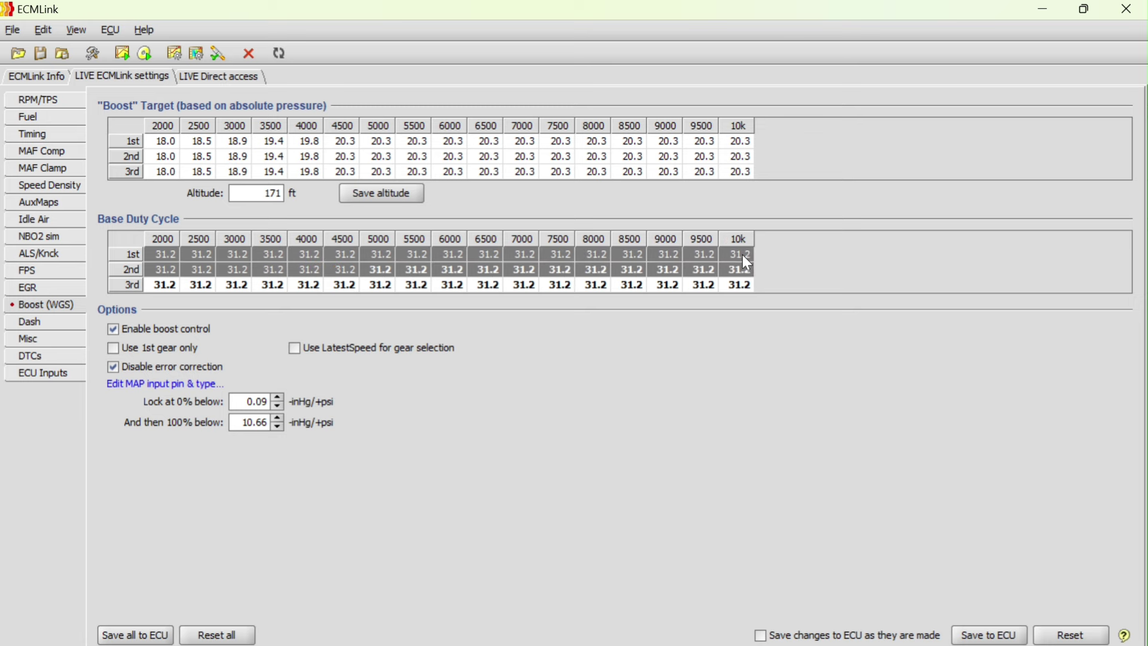
{"action": "type", "text": "33.3"}
{"action": "key", "text": "Return"}
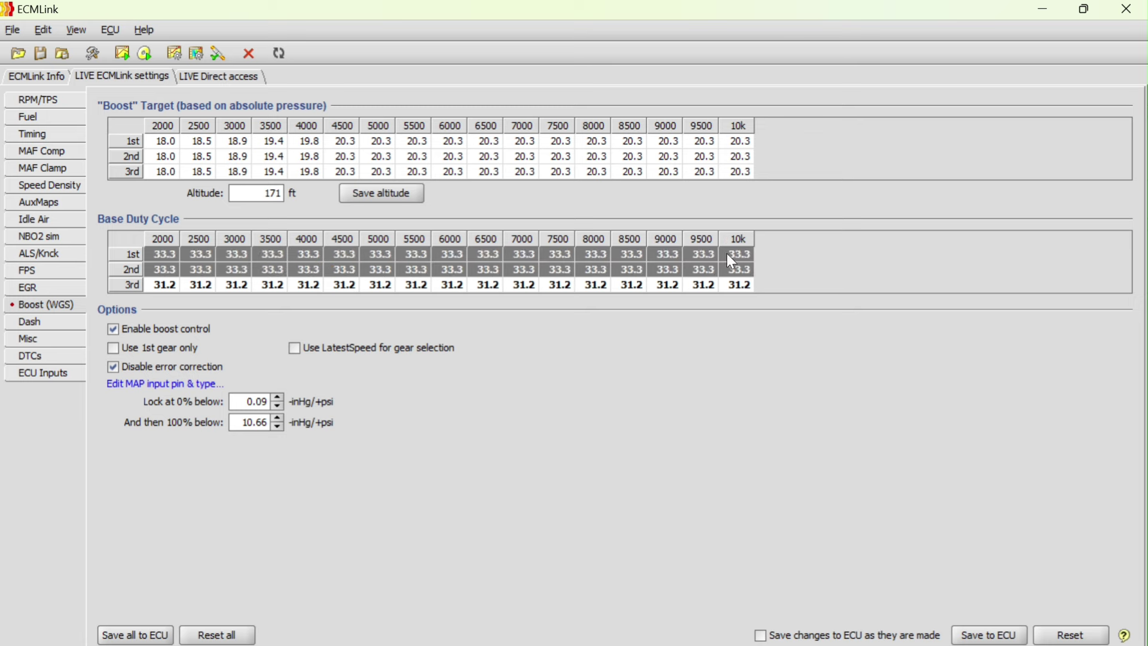
Set the entire 1st gear row of the Base Duty Cycle table to 35.4.
{"action": "left_click_drag", "start_coordinate": [163, 252], "coordinate": [765, 246]}
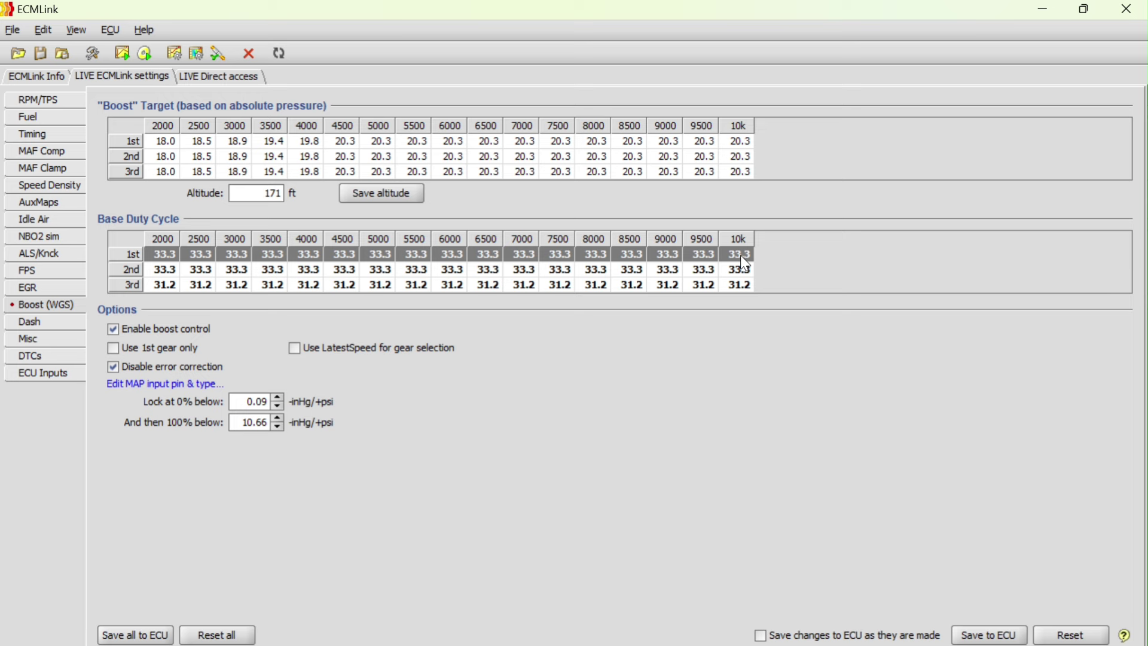
{"action": "type", "text": "35.4"}
{"action": "key", "text": "Return"}
{"action": "left_click", "coordinate": [382, 254]}
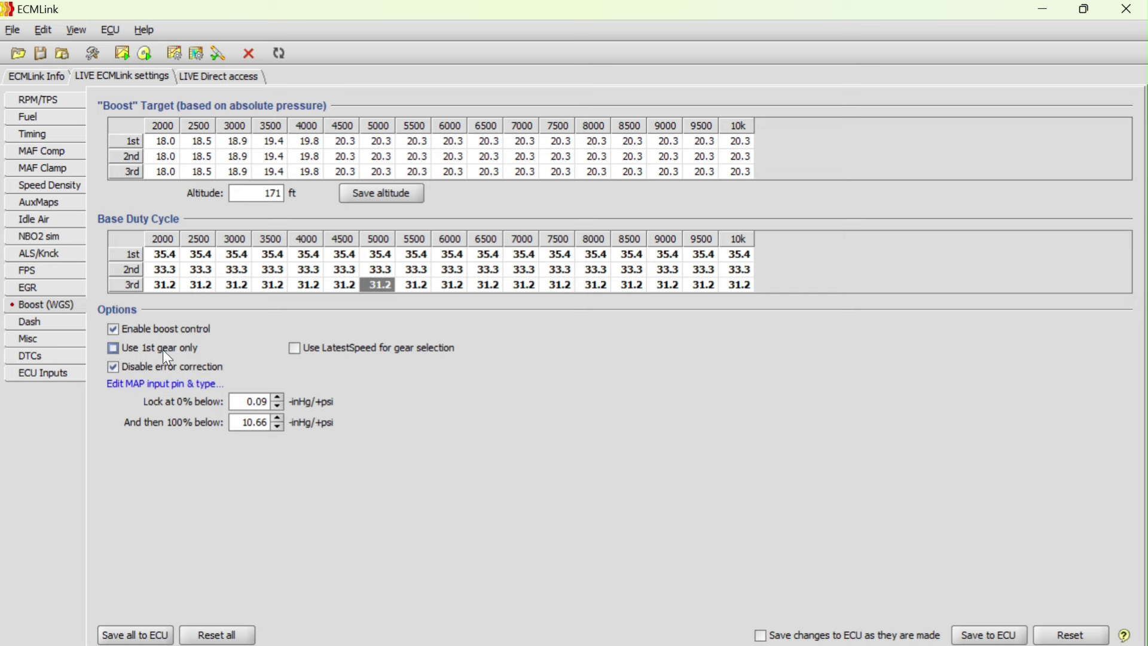
{"action": "left_click", "coordinate": [112, 348]}
{"action": "left_click", "coordinate": [112, 348]}
{"action": "left_click_drag", "start_coordinate": [158, 268], "coordinate": [744, 293]}
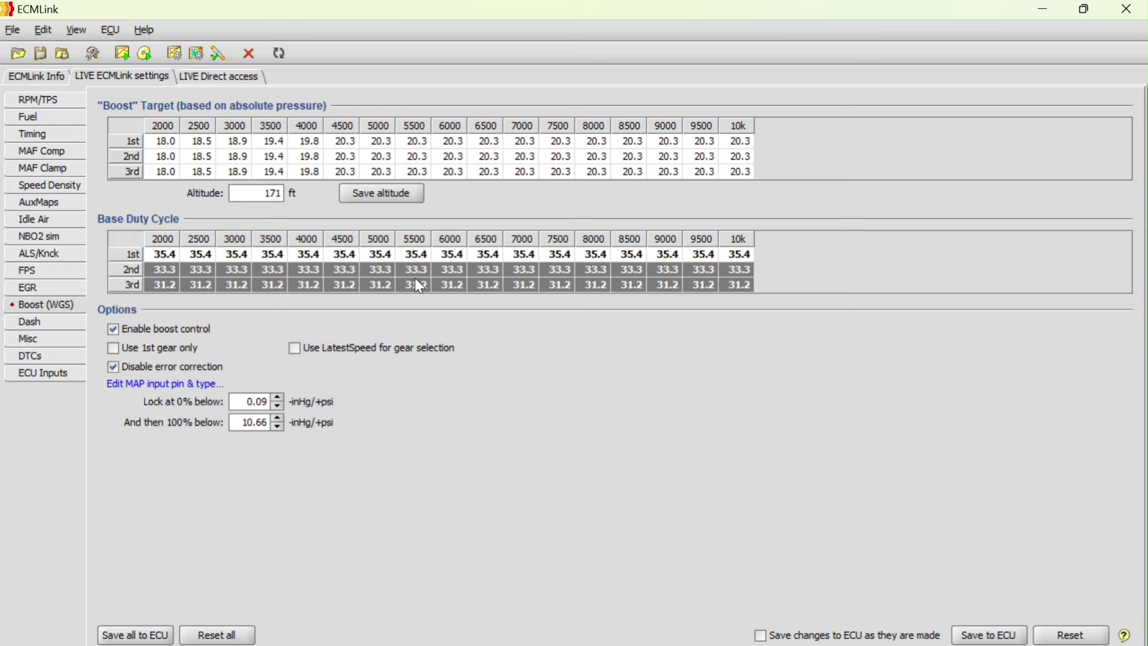
{"action": "left_click", "coordinate": [733, 255]}
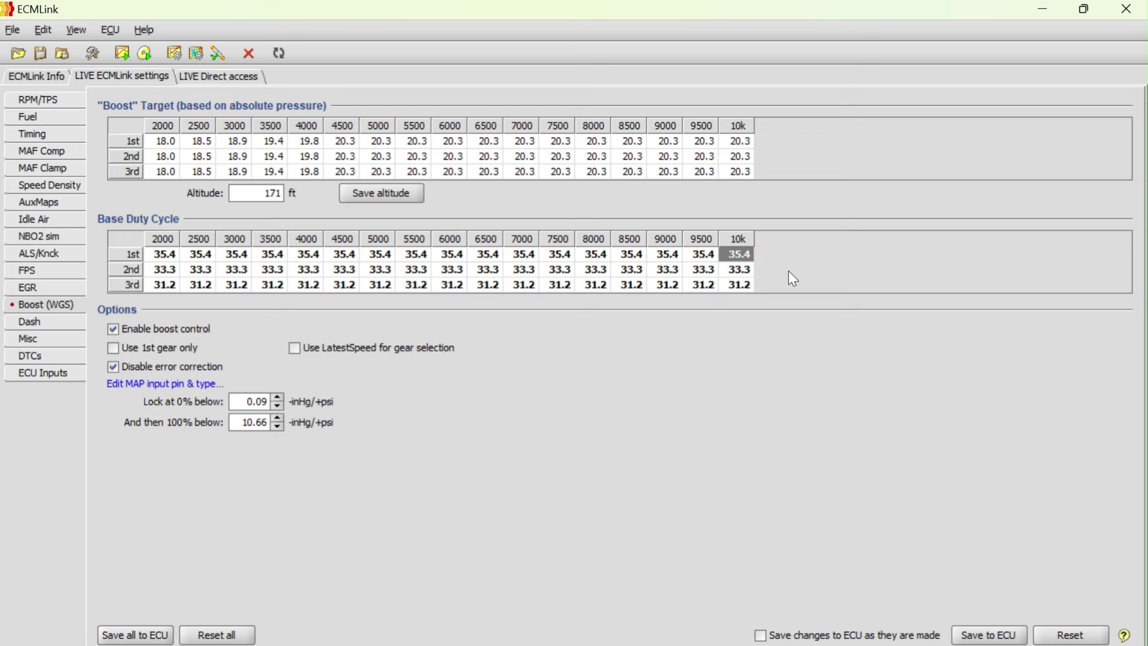
{"action": "type", "text": "37.5"}
{"action": "key", "text": "Return"}
{"action": "key", "text": "ctrl+z"}
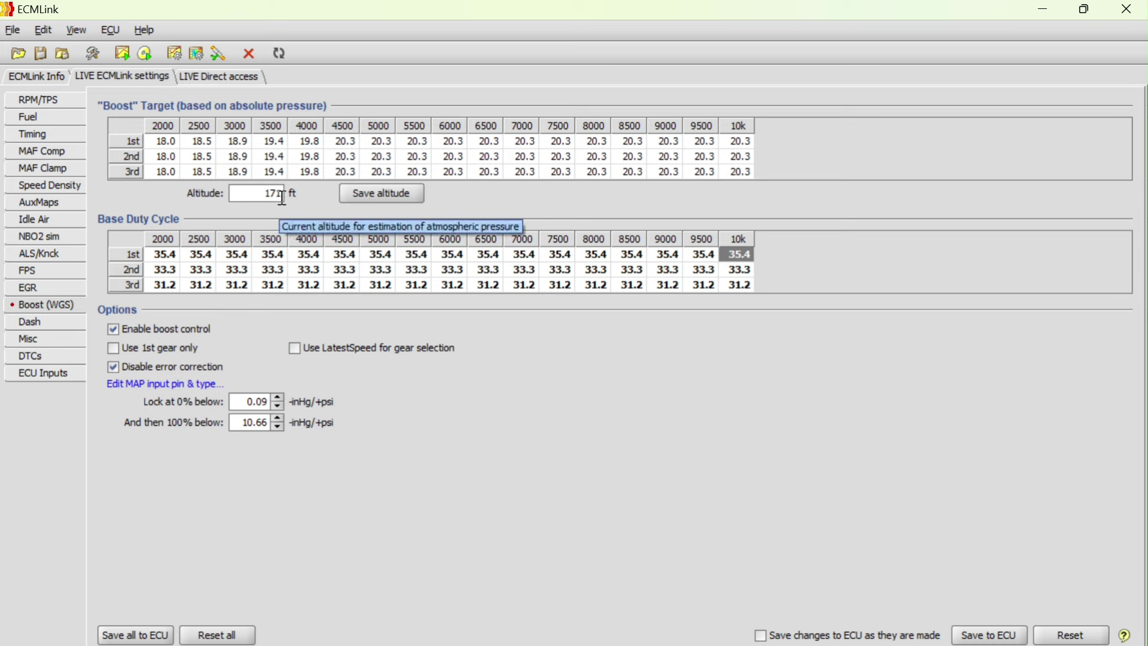
Change the altitude for the boost target to 3000 ft and save it.
{"action": "double_click", "coordinate": [283, 193]}
{"action": "key", "text": "BackSpace"}
{"action": "type", "text": "3000"}
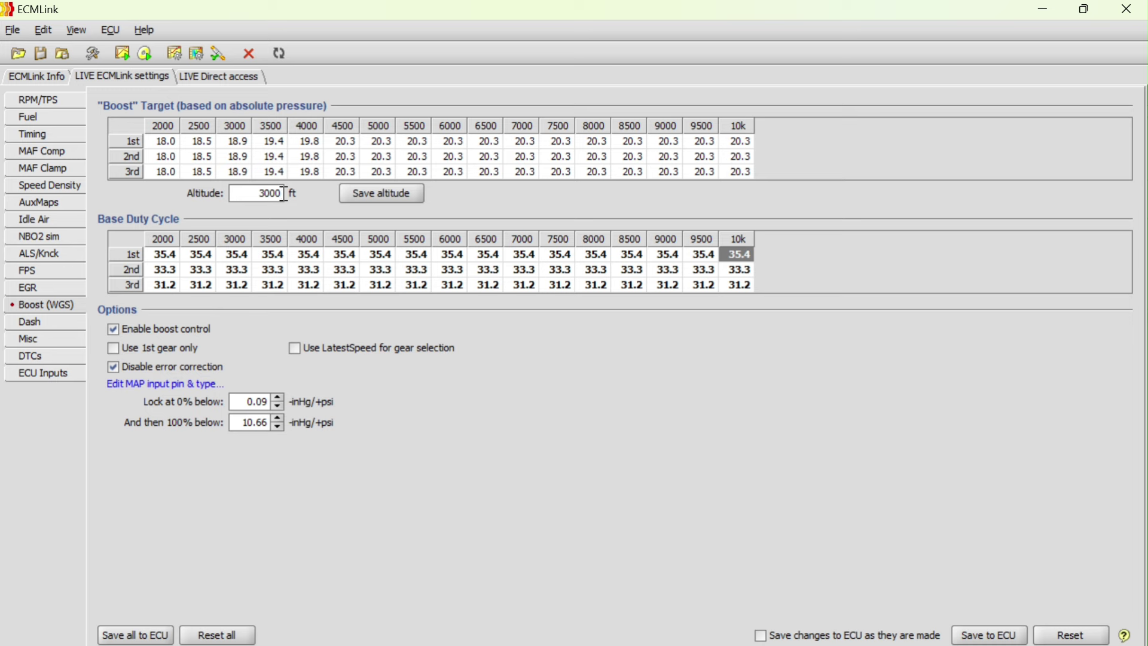
{"action": "left_click", "coordinate": [384, 195]}
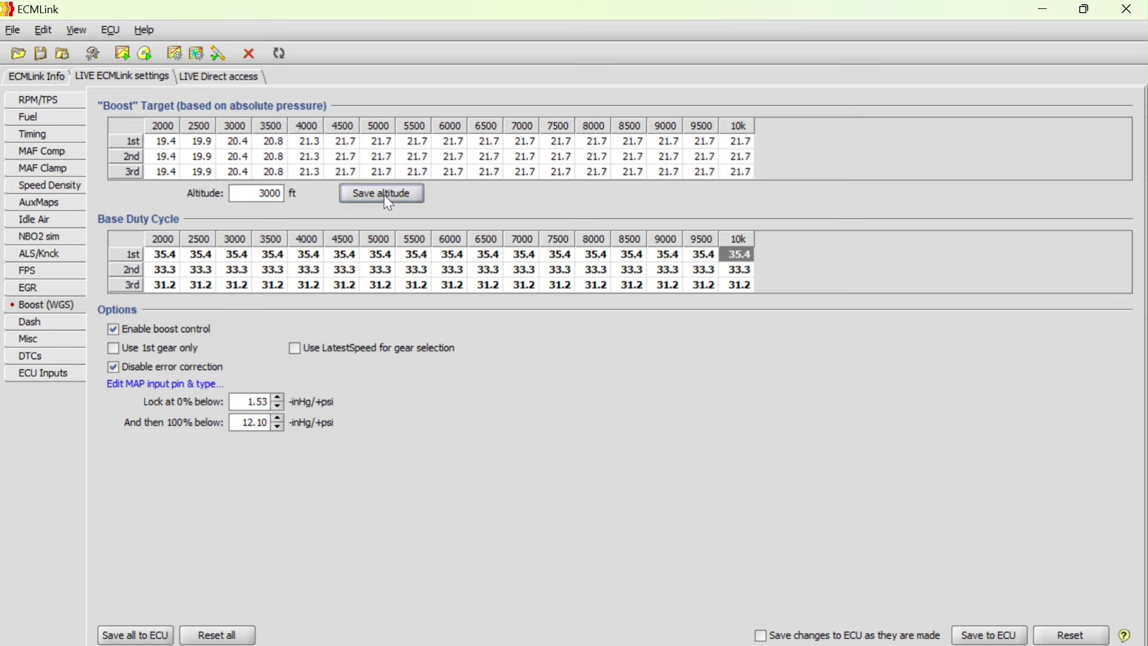
Restore the altitude for the boost target to 171 ft and save it.
{"action": "double_click", "coordinate": [284, 193]}
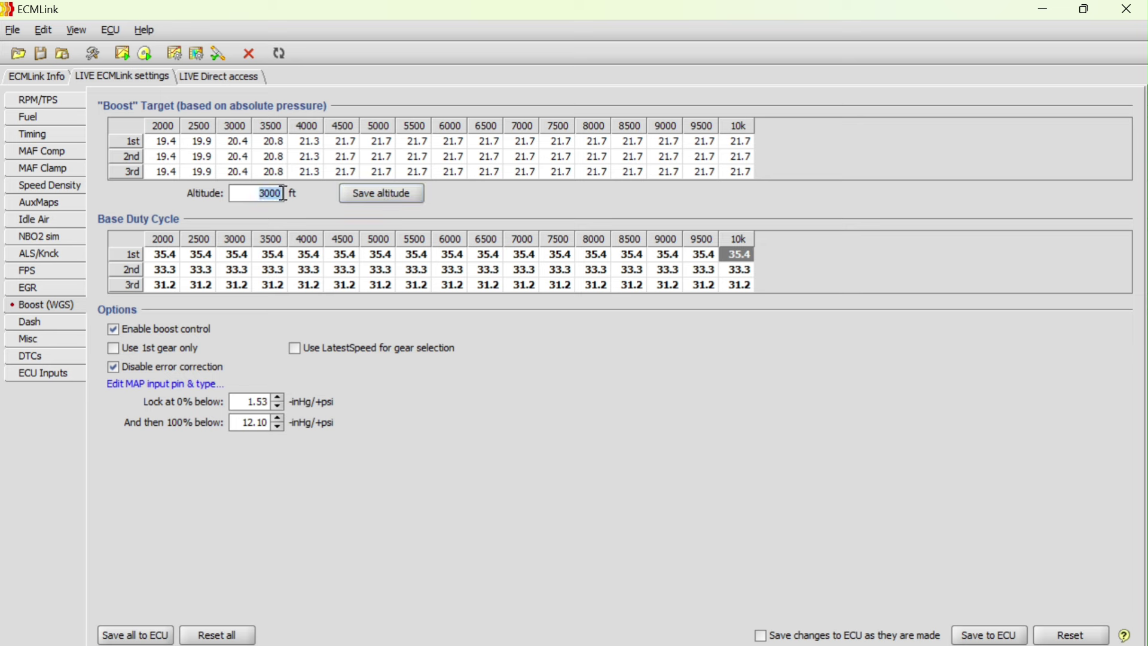
{"action": "type", "text": "171"}
{"action": "left_click", "coordinate": [412, 191]}
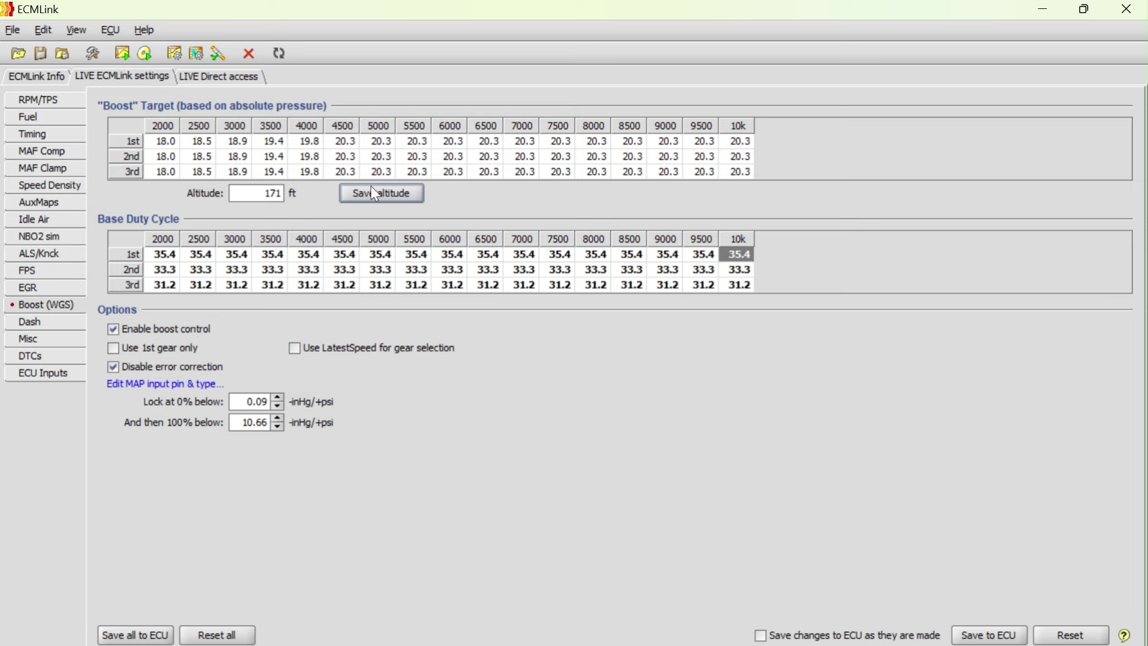
Examine the WGSErrorCorr wastegate solenoid error correction table and the boost control option to use LatestSpeed for gear selection.
{"action": "left_click", "coordinate": [211, 79]}
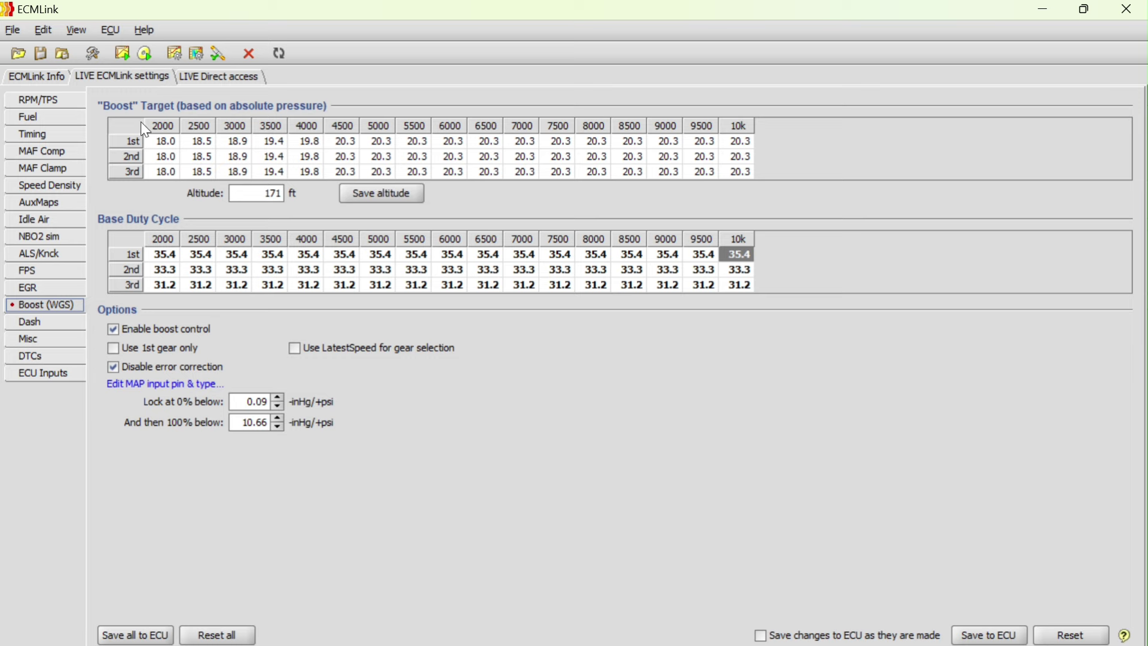
{"action": "left_click", "coordinate": [220, 76]}
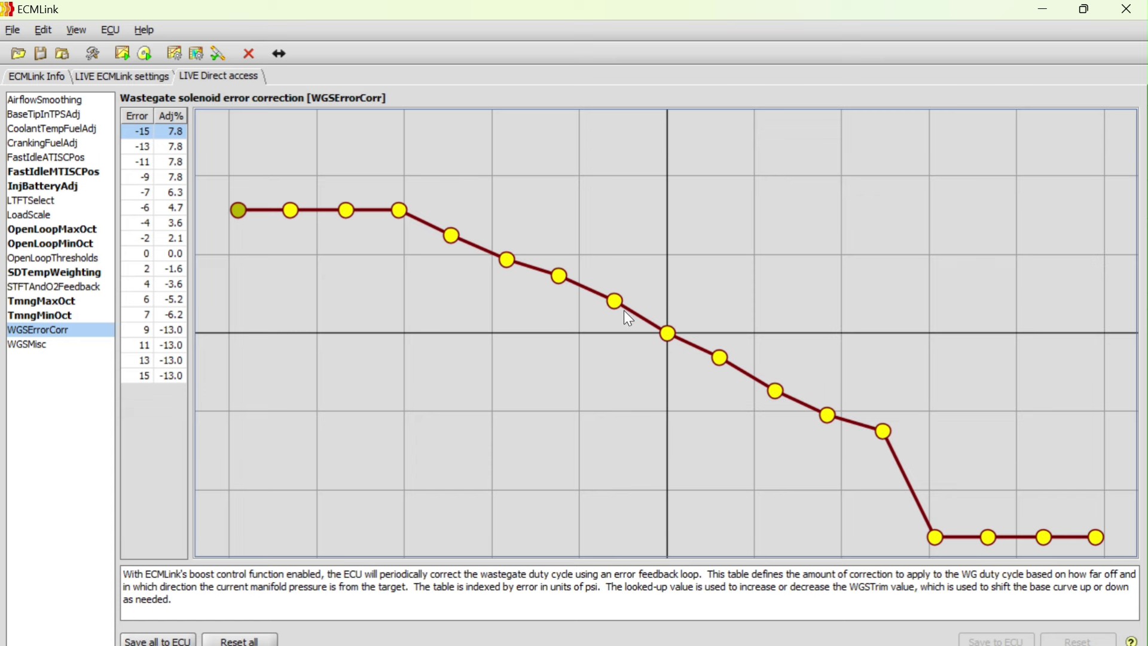
{"action": "left_click", "coordinate": [124, 80]}
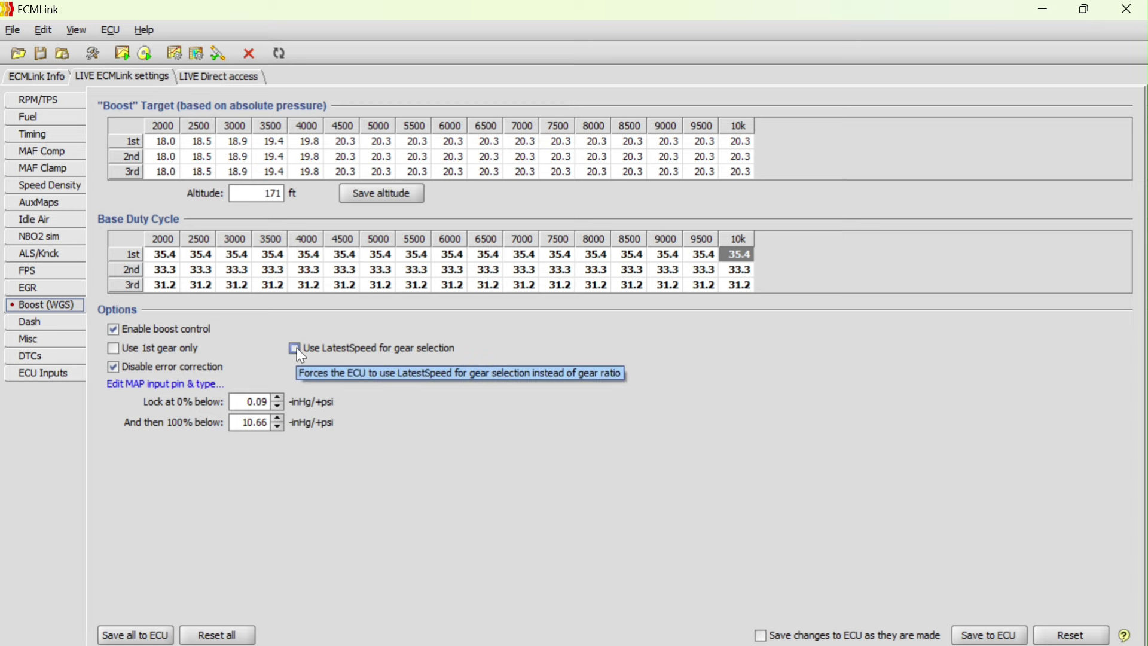
{"action": "left_click", "coordinate": [218, 76]}
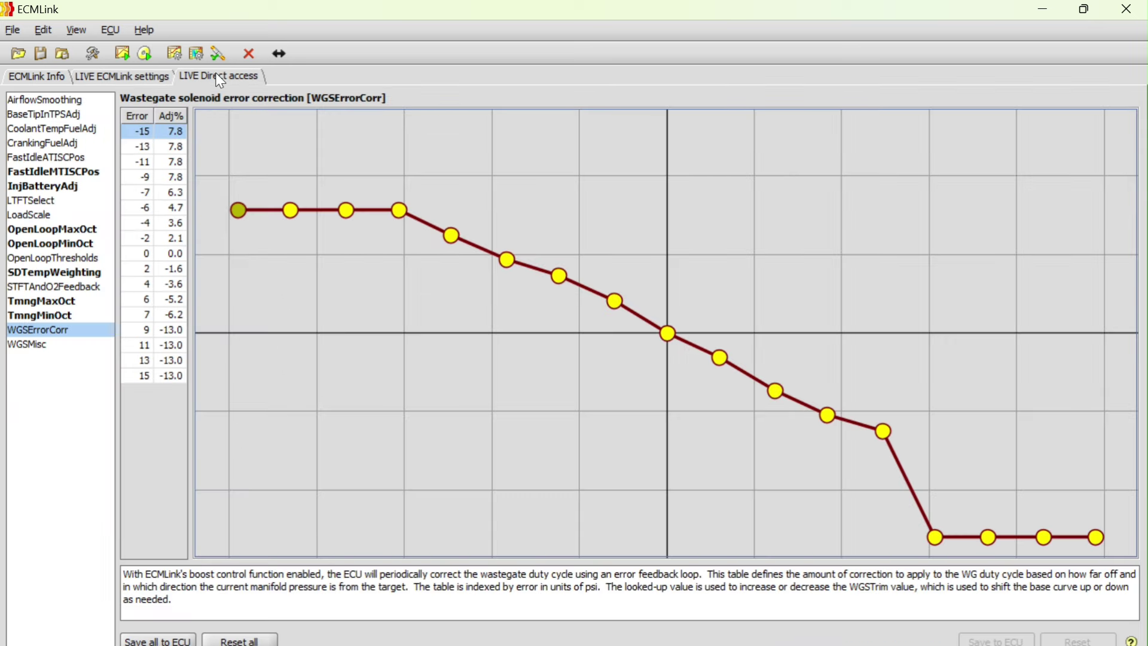
Compare the WGSMisc gear selection and maximum wastegate trim tables with the WGSErrorCorr error correction curve.
{"action": "left_click", "coordinate": [30, 345]}
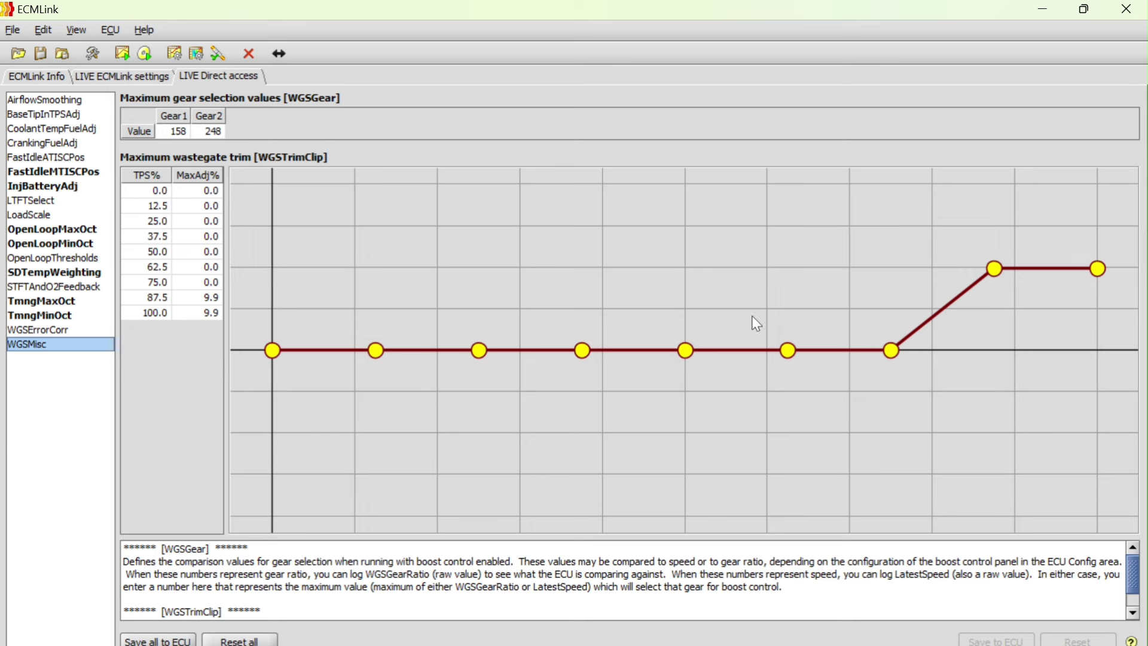
{"action": "left_click", "coordinate": [54, 332]}
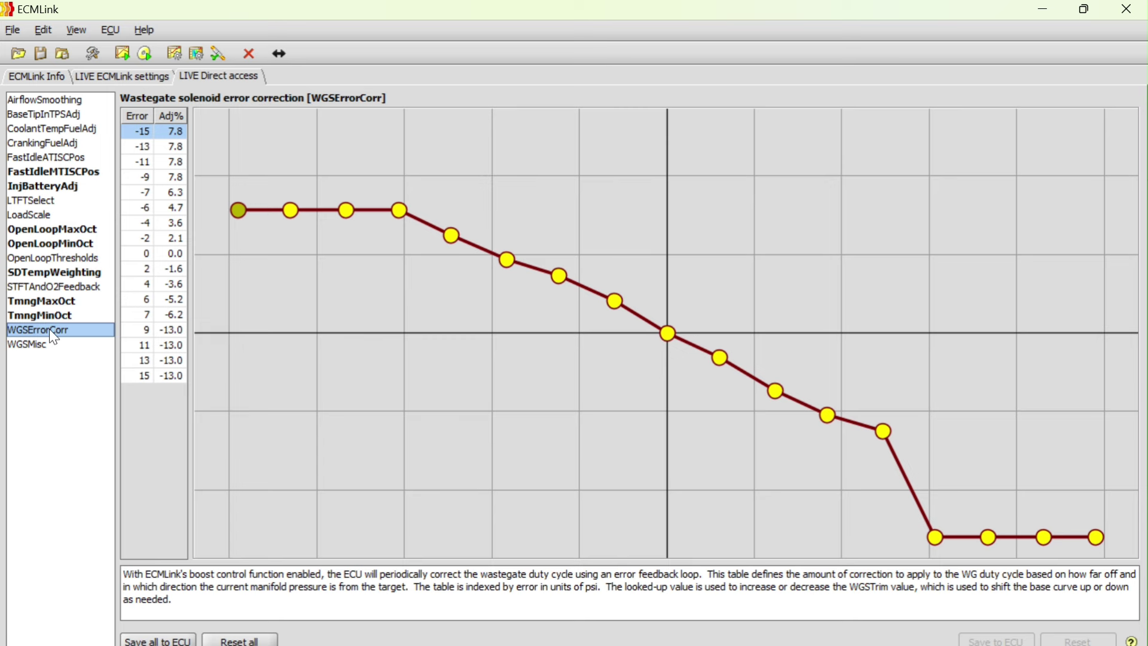
{"action": "left_click", "coordinate": [38, 346]}
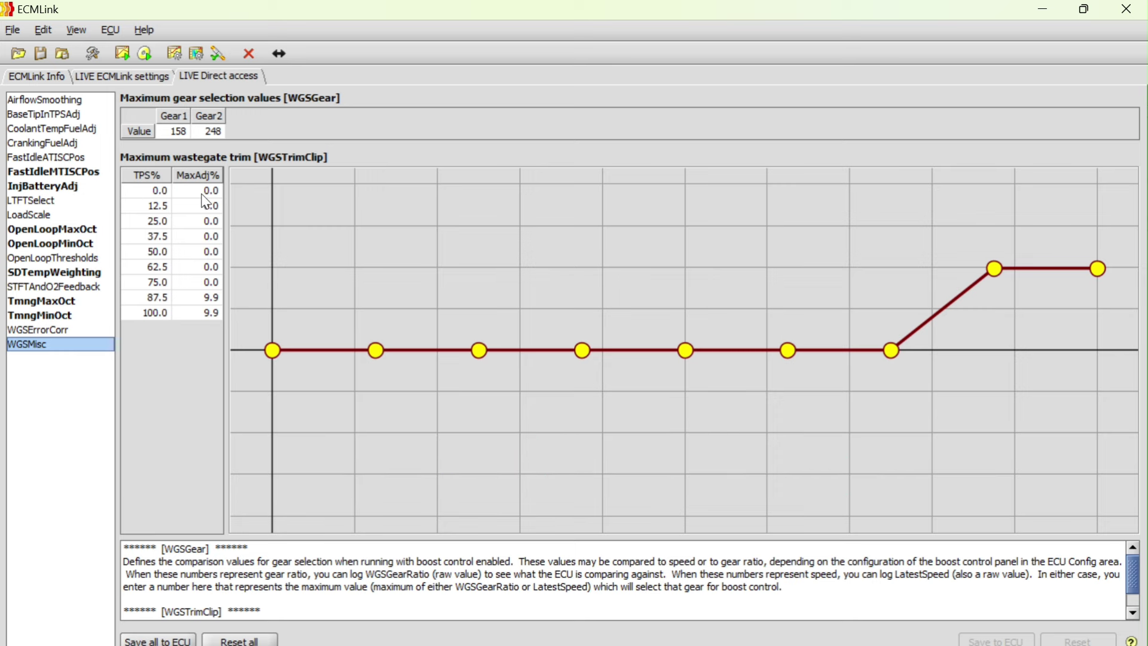
{"action": "left_click", "coordinate": [54, 330]}
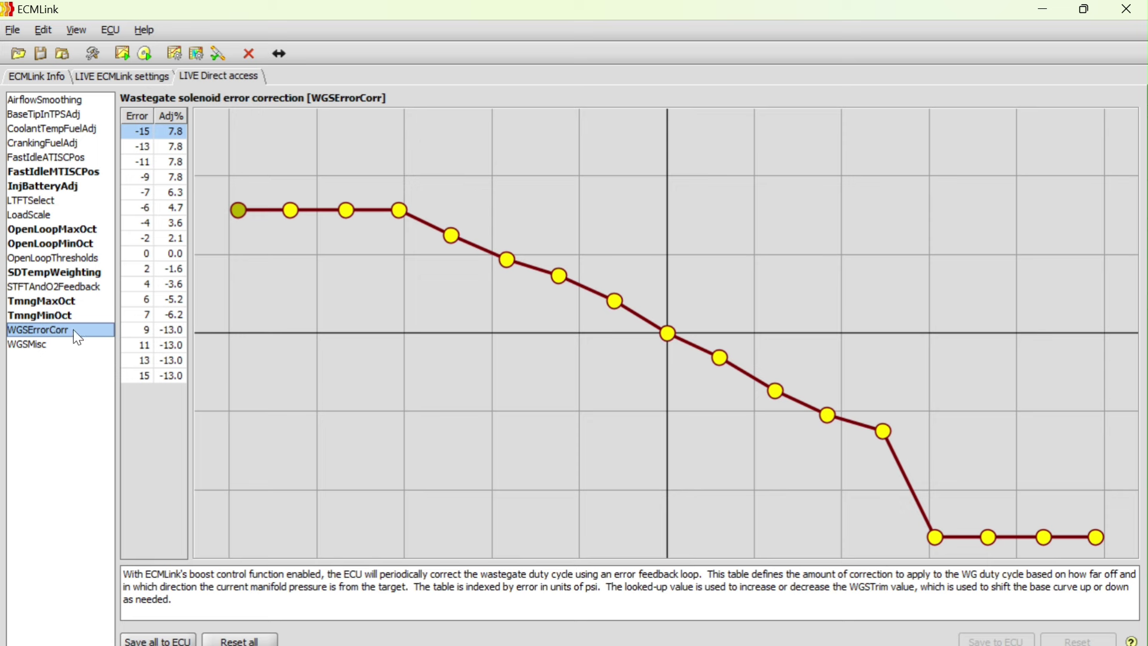
Review the boost target and base duty cycle tables against the WGSErrorCorr error correction curve and the WGSTrimClip maximum wastegate trim limits.
{"action": "left_click", "coordinate": [34, 345]}
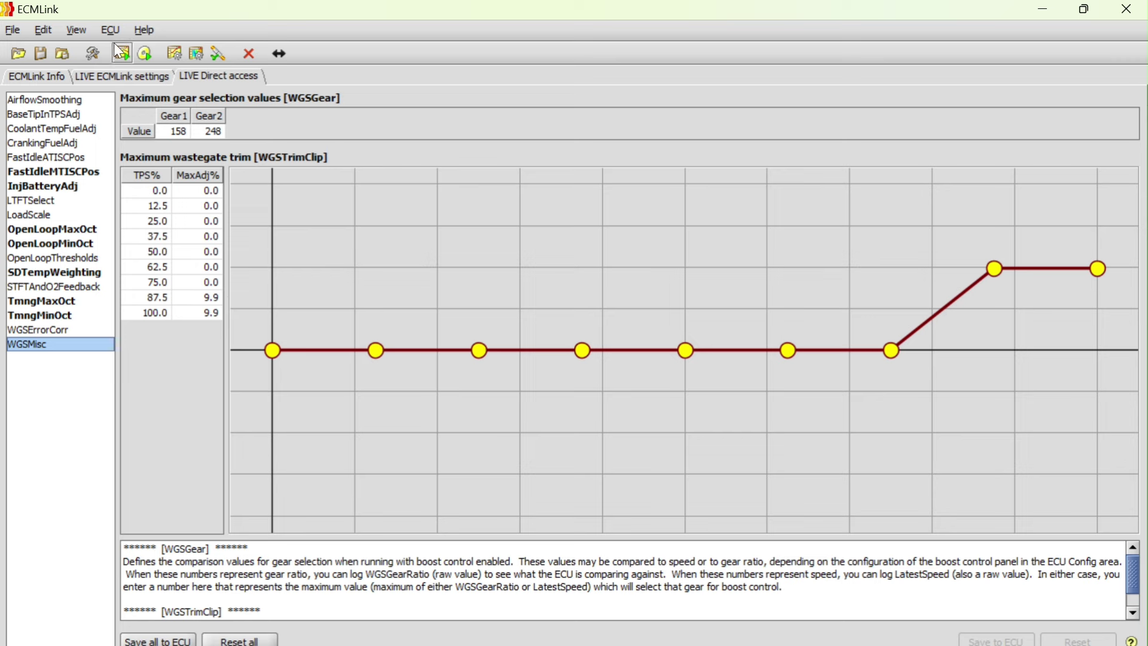
{"action": "left_click", "coordinate": [121, 77]}
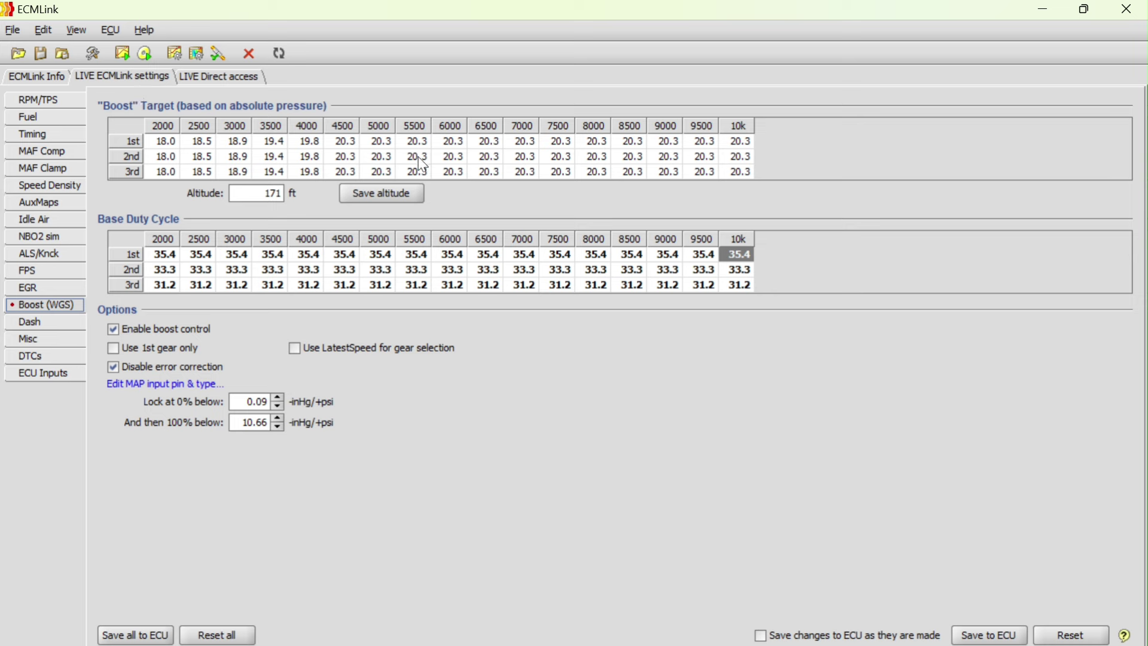
{"action": "left_click", "coordinate": [234, 79]}
{"action": "left_click", "coordinate": [60, 330]}
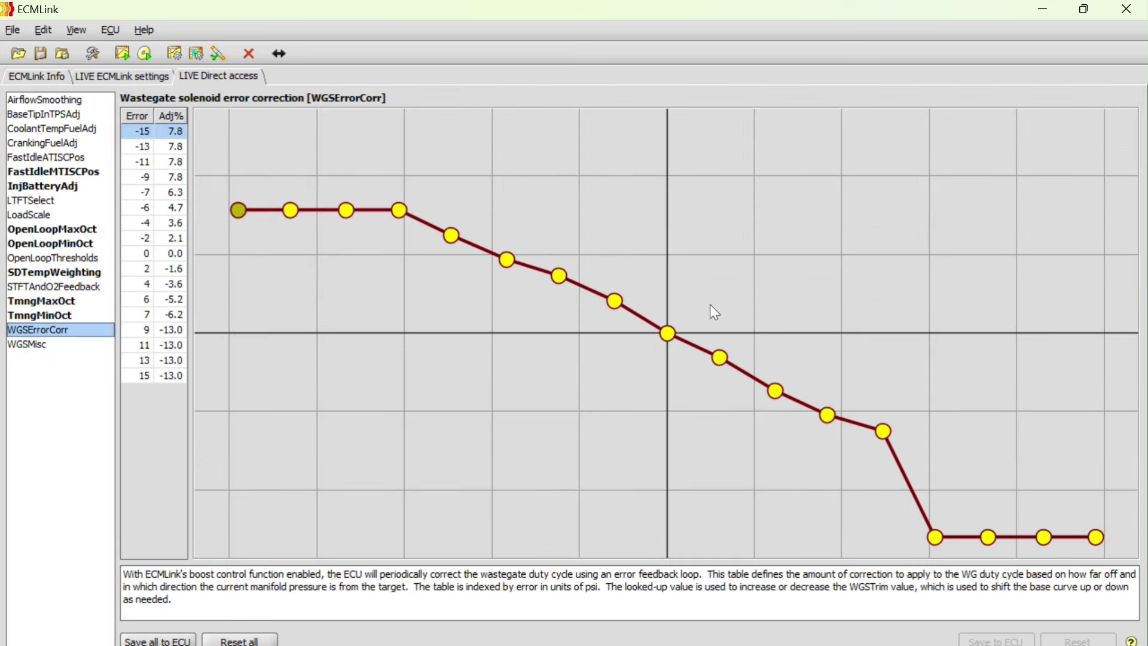
{"action": "left_click", "coordinate": [33, 347]}
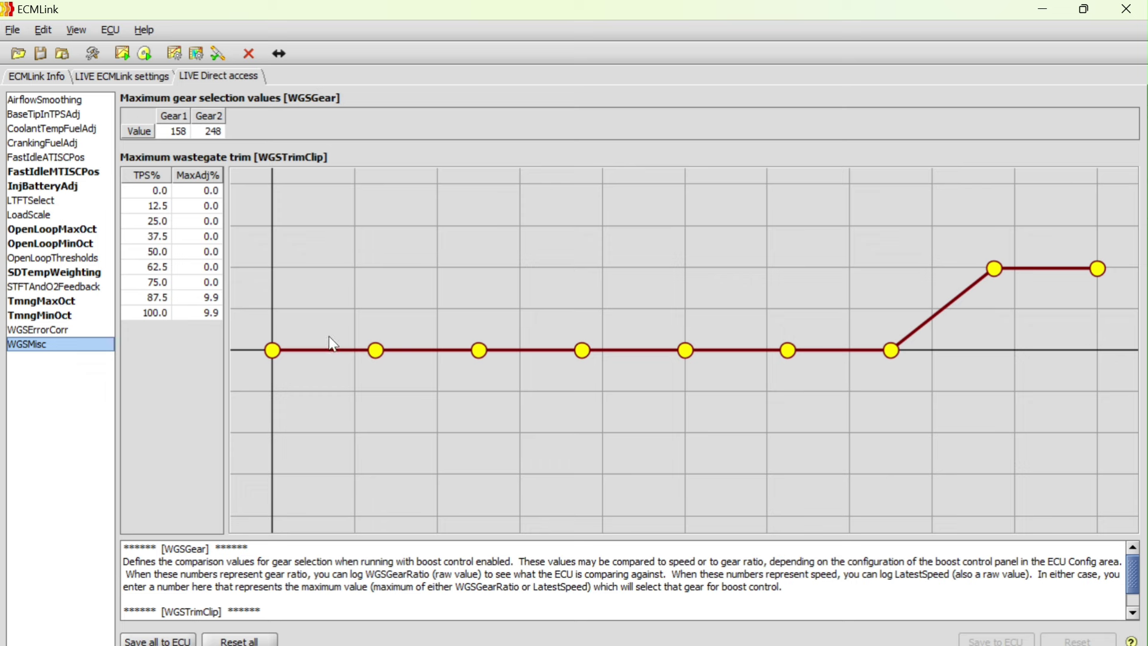
{"action": "left_click", "coordinate": [38, 330]}
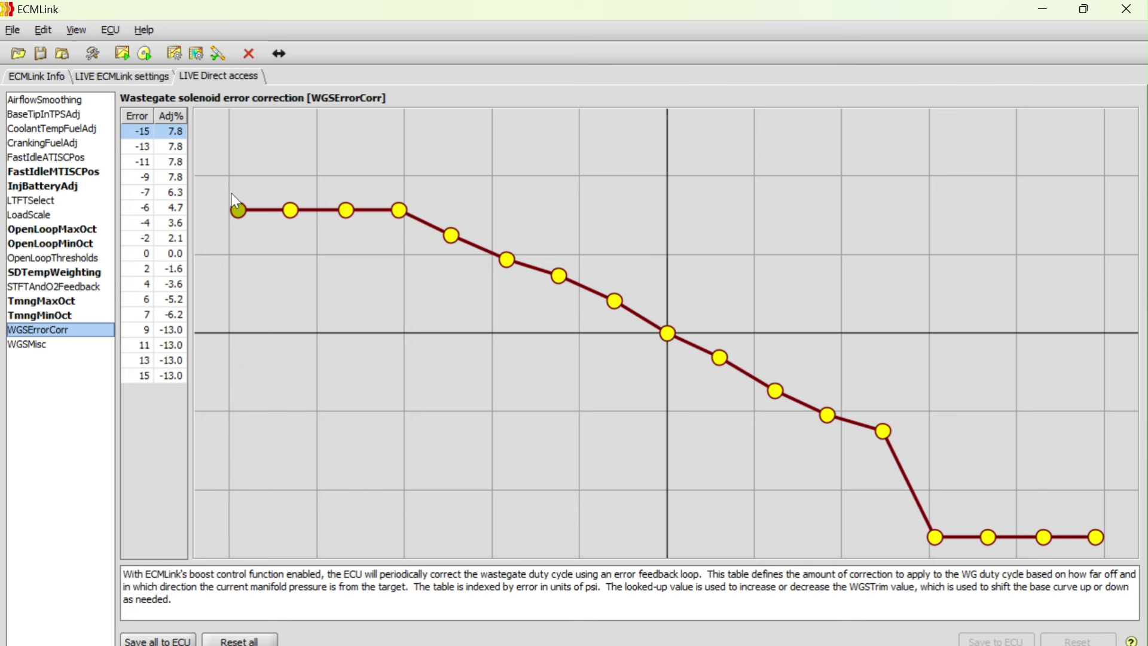
{"action": "left_click", "coordinate": [50, 346]}
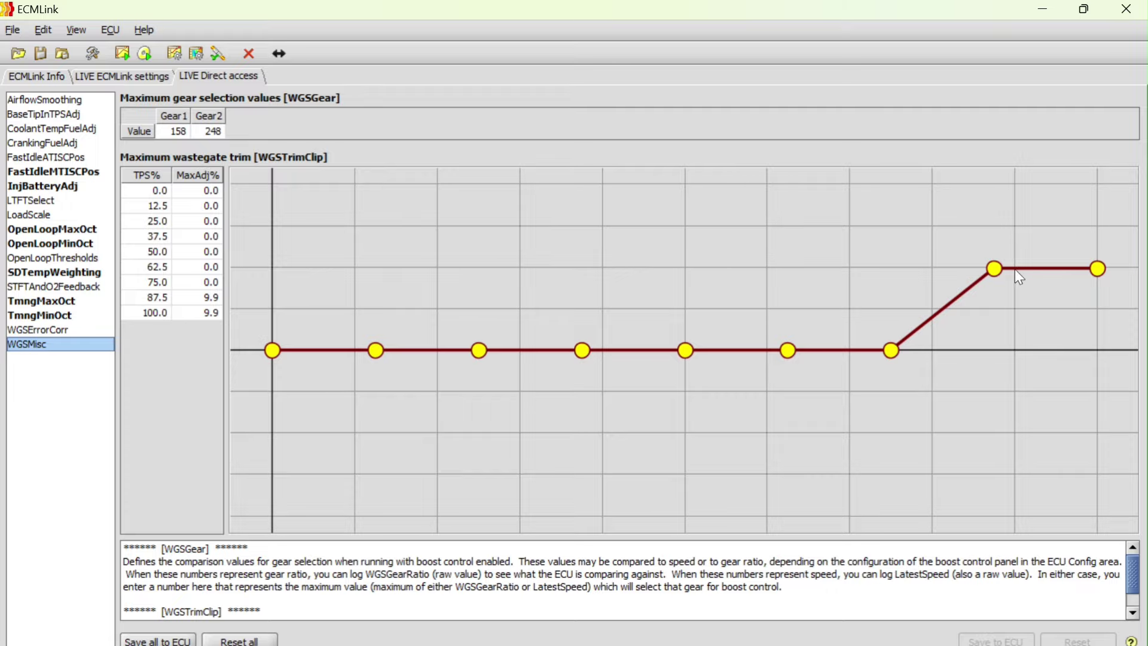